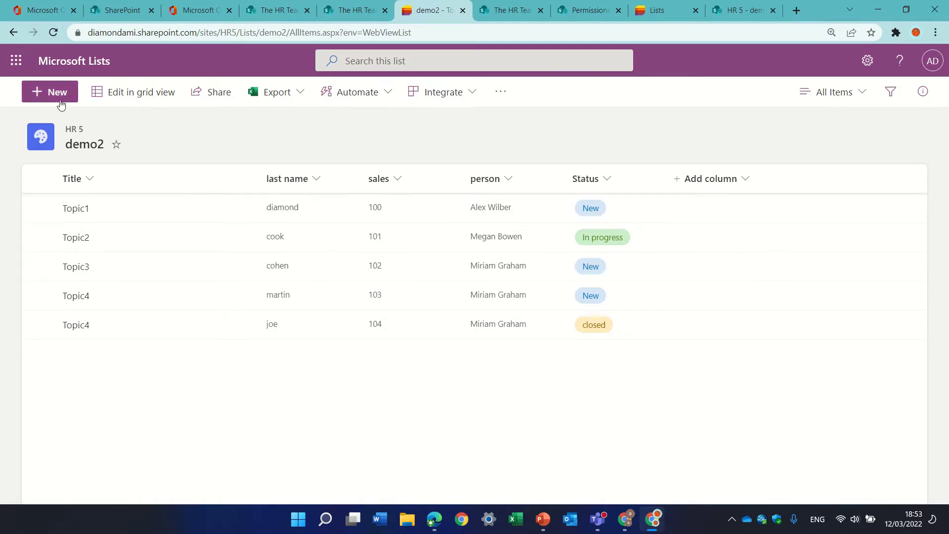
# Create a new demo2 item titled ddd with last name sss and sales 100
pyautogui.click(56, 101)
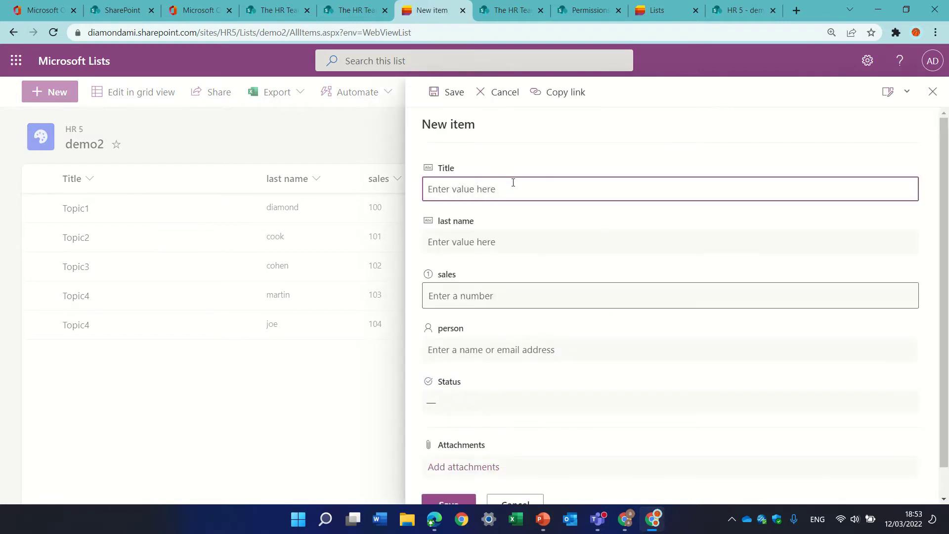
pyautogui.write('ddd')
pyautogui.click(500, 243)
pyautogui.write('sss')
pyautogui.click(486, 292)
pyautogui.write('1')
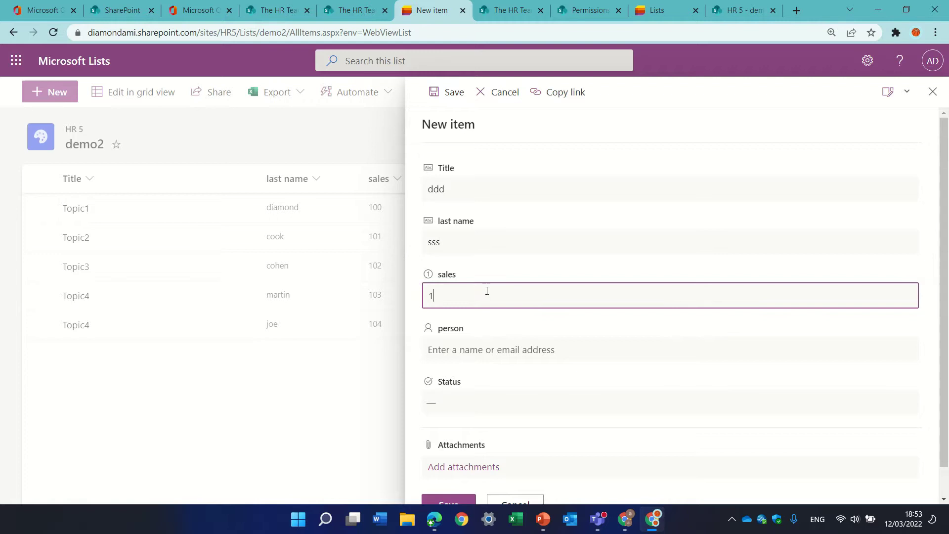
pyautogui.write('00')
# Attach the 488.xlsx spreadsheet to the new item and save it
pyautogui.click(454, 469)
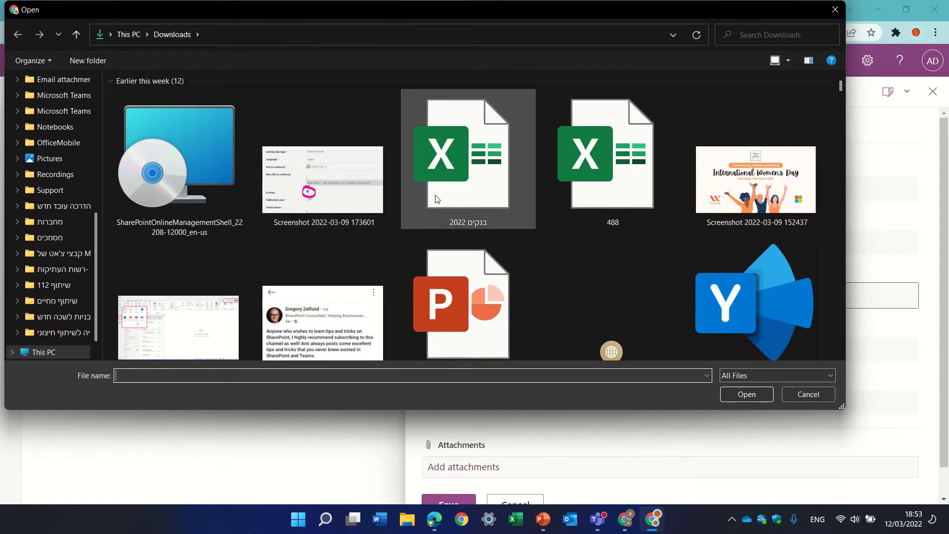
pyautogui.click(580, 167)
pyautogui.doubleClick(598, 167)
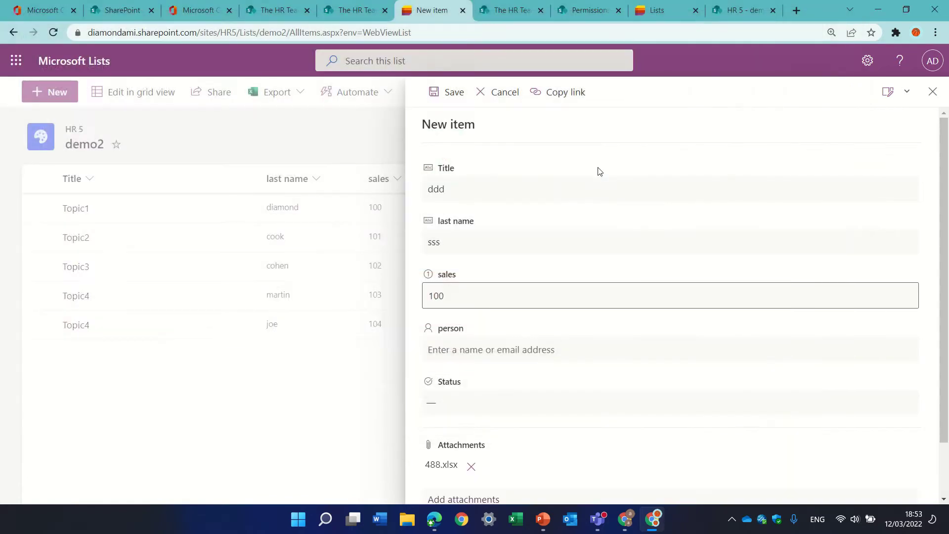
pyautogui.scroll(-2, 937, 334)
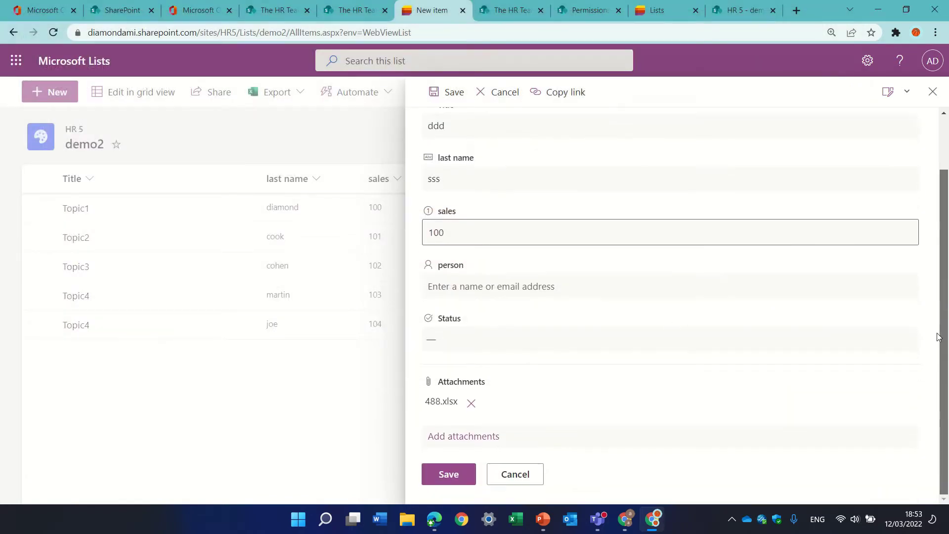
pyautogui.click(448, 473)
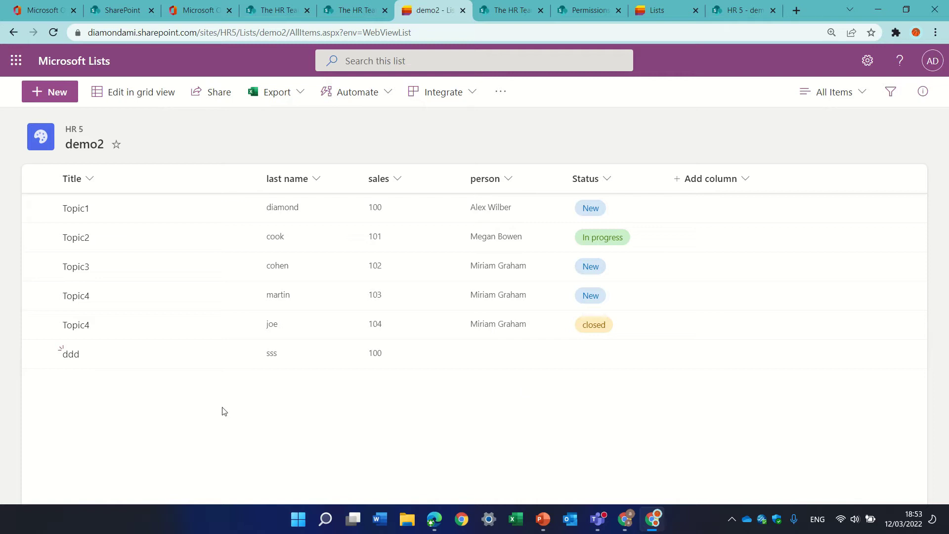
# Check item ddd's 488.xlsx attachment, then go to the demo2 List settings page
pyautogui.click(67, 357)
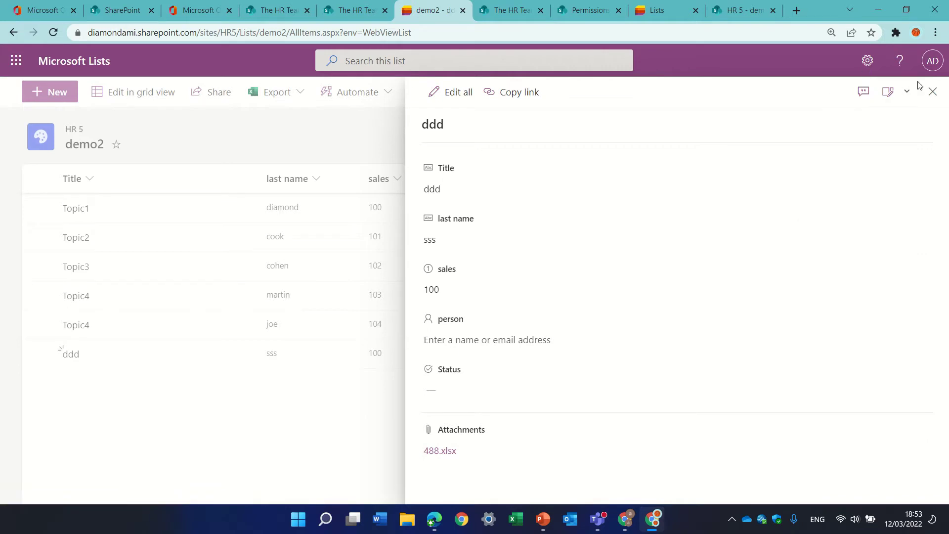
pyautogui.click(933, 92)
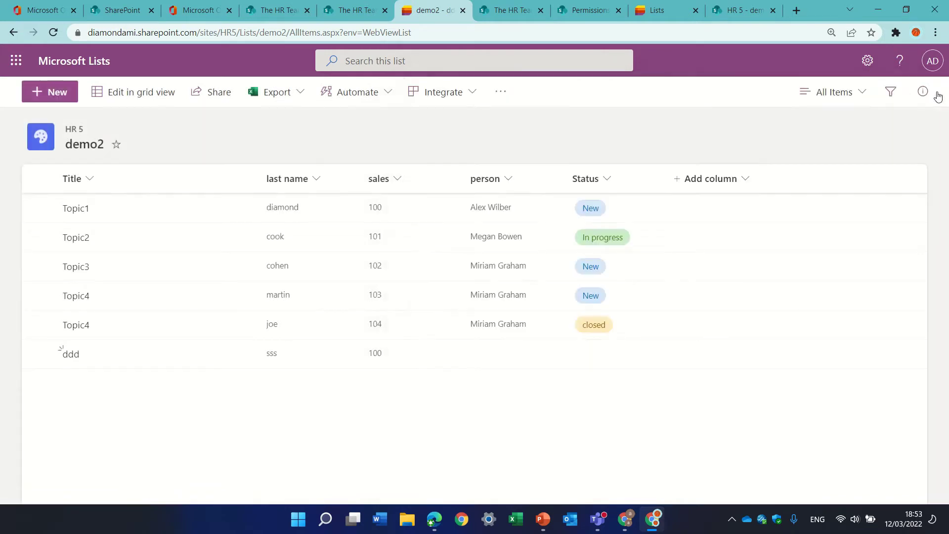
pyautogui.click(867, 62)
pyautogui.click(780, 165)
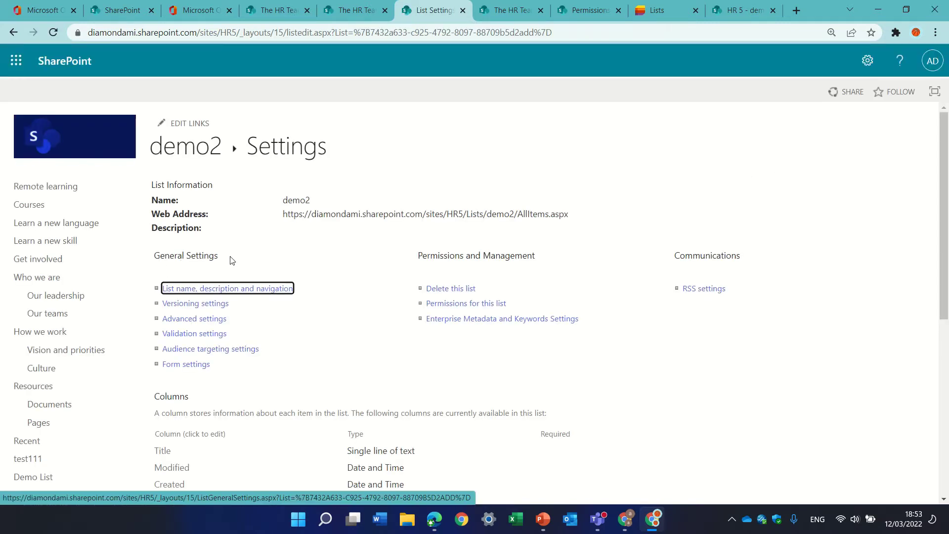
# Set Attachments to Disabled in demo2's Advanced settings, save, and confirm the deletion warning
pyautogui.click(197, 319)
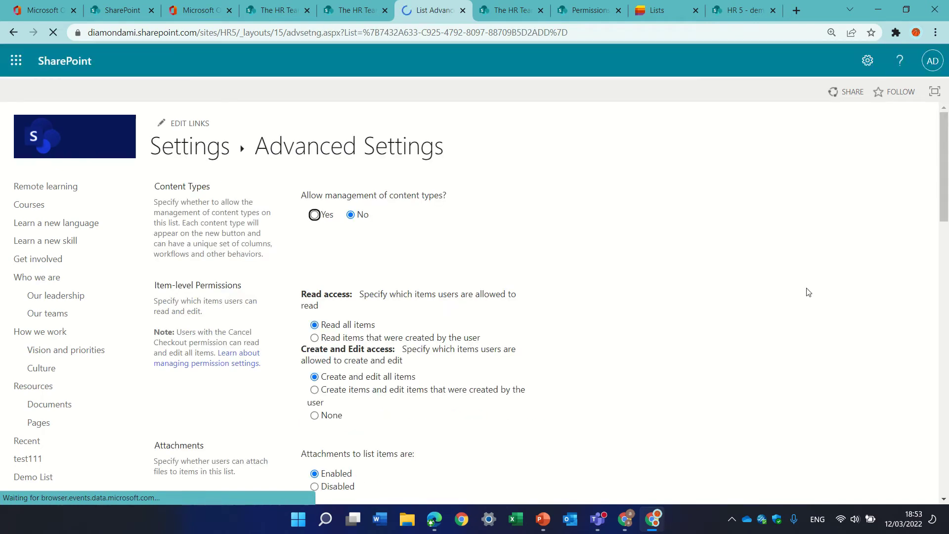
pyautogui.scroll(-2, 942, 178)
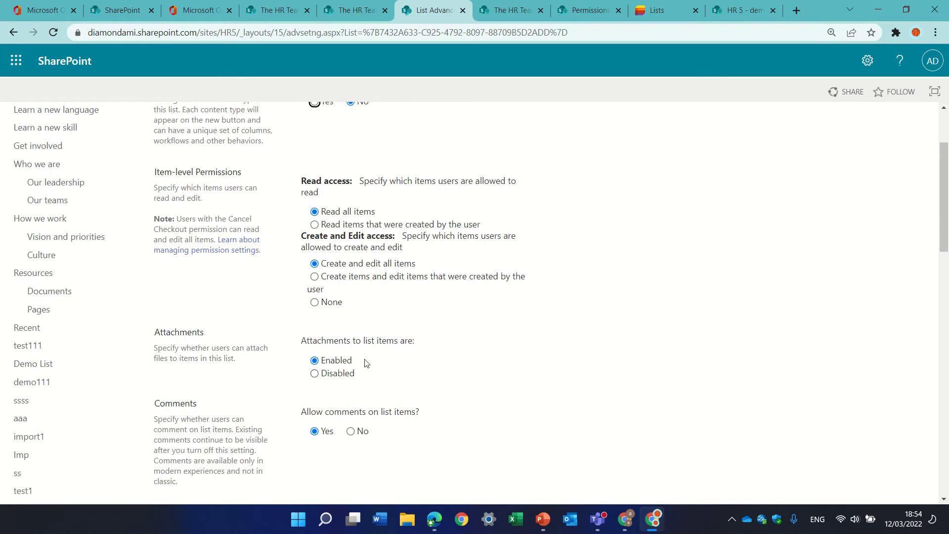
pyautogui.click(315, 374)
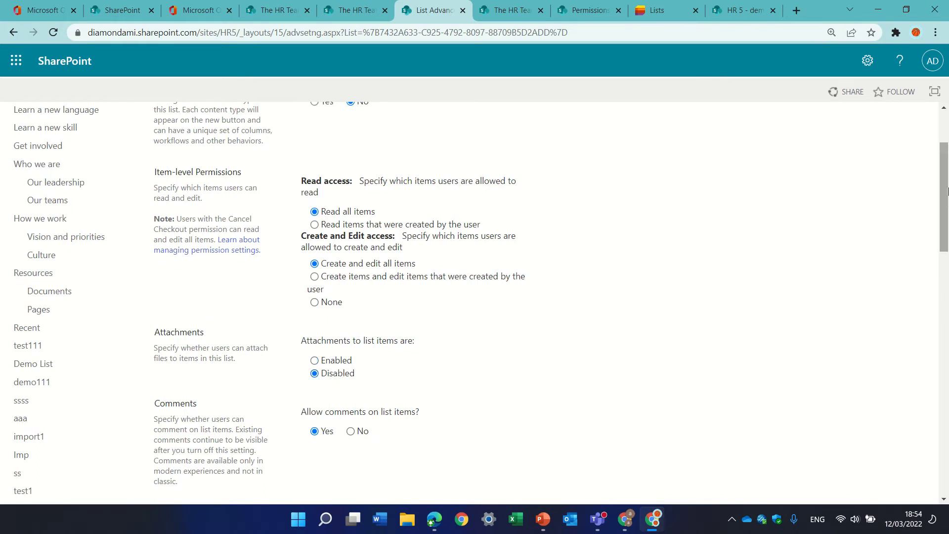
pyautogui.moveTo(948, 171); pyautogui.dragTo(898, 469)
pyautogui.click(470, 449)
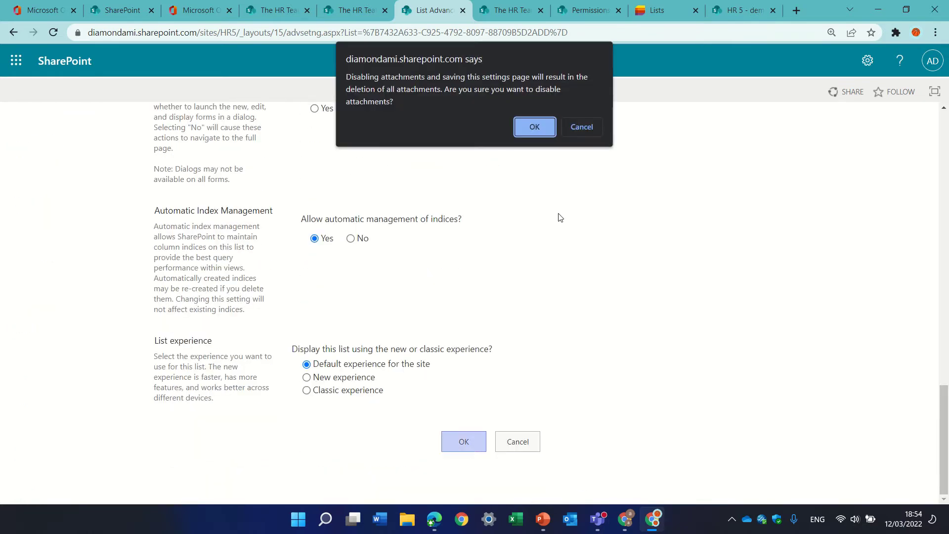
pyautogui.click(524, 130)
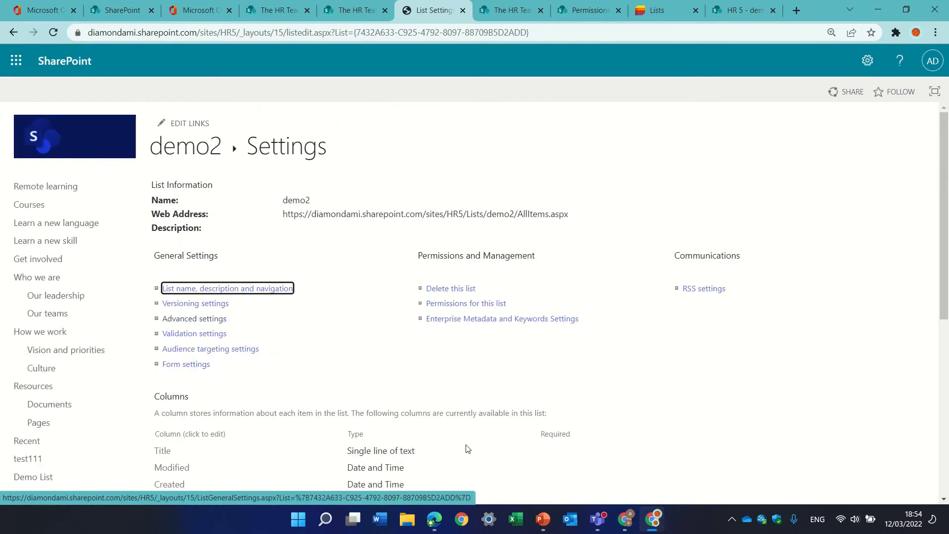
# Back in the demo2 list, start a new item sss with last name ss and sales 100
pyautogui.click(178, 148)
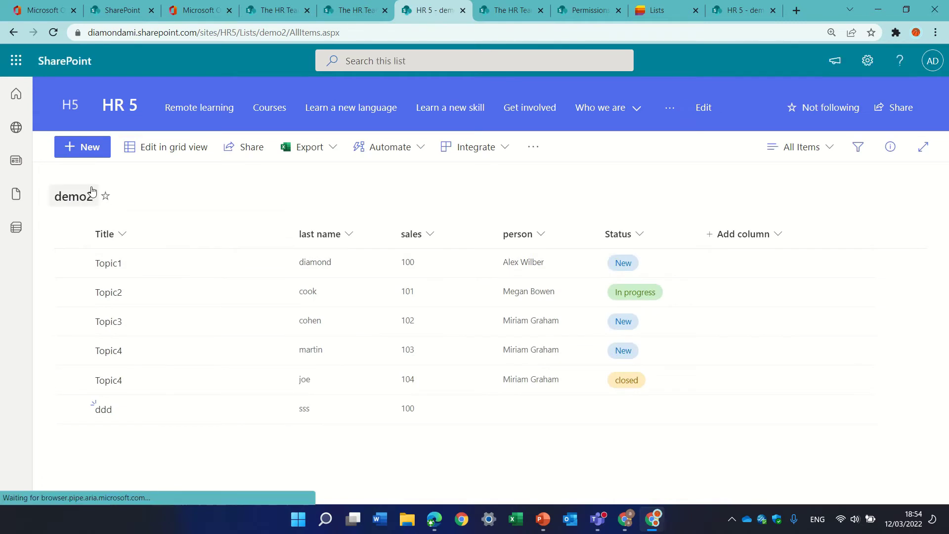
pyautogui.click(86, 153)
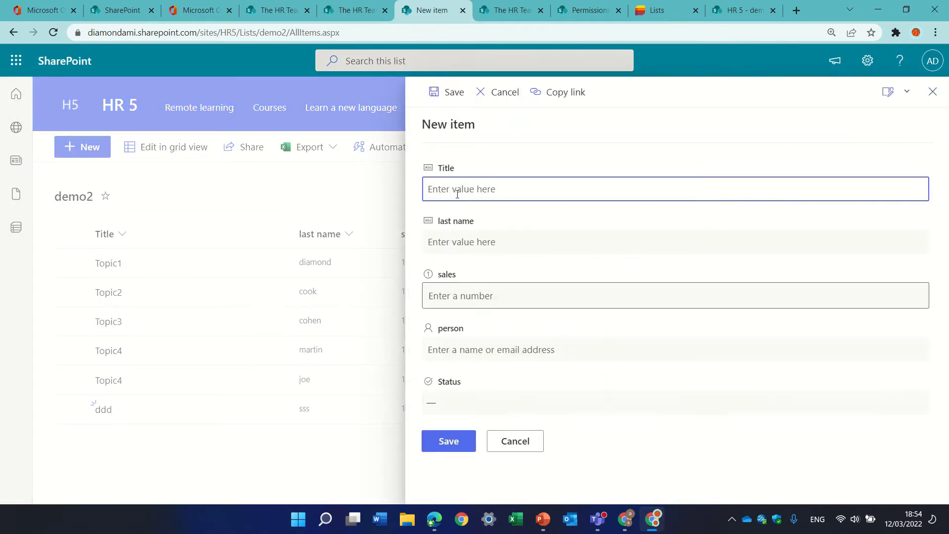
pyautogui.write('sss')
pyautogui.click(461, 253)
pyautogui.write('ss')
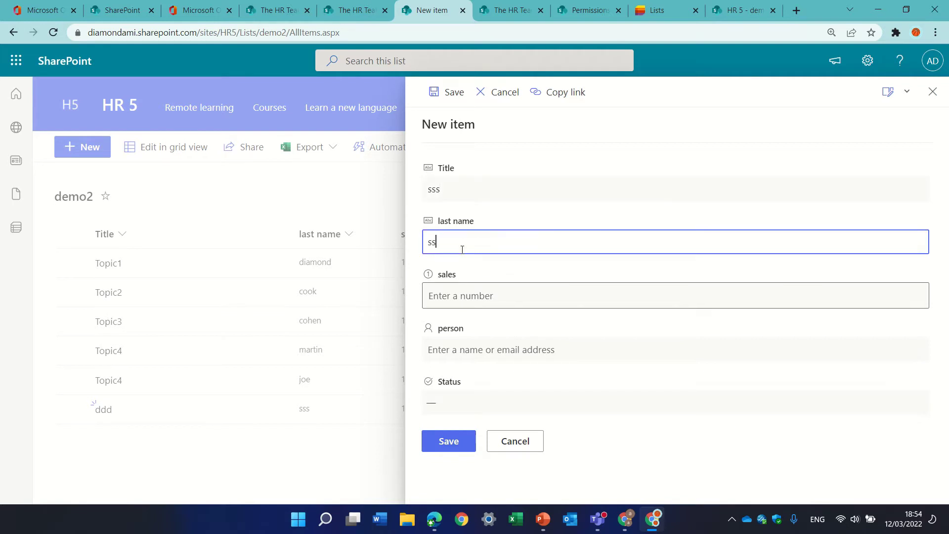
pyautogui.click(451, 287)
pyautogui.write('100')
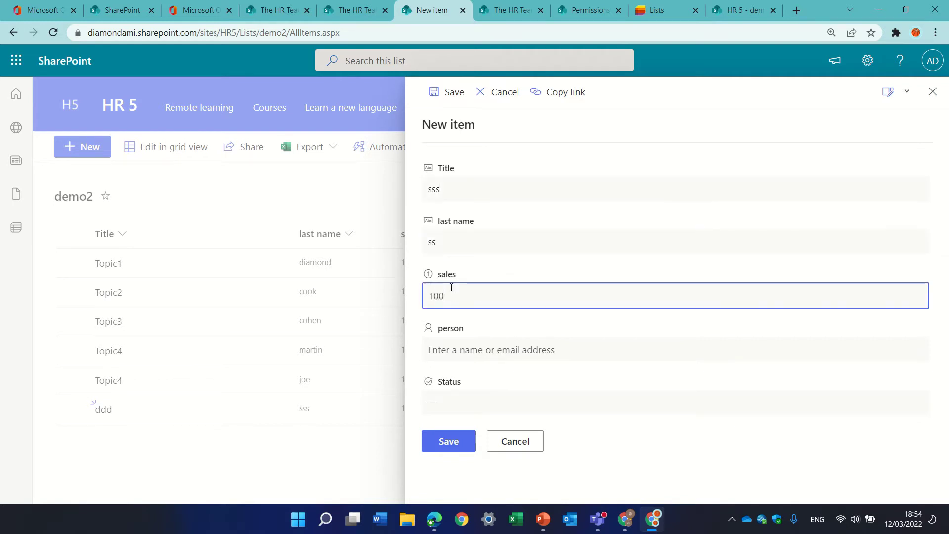
# Set the new item's Status to closed, save it, and view item ddd
pyautogui.click(446, 324)
pyautogui.click(449, 398)
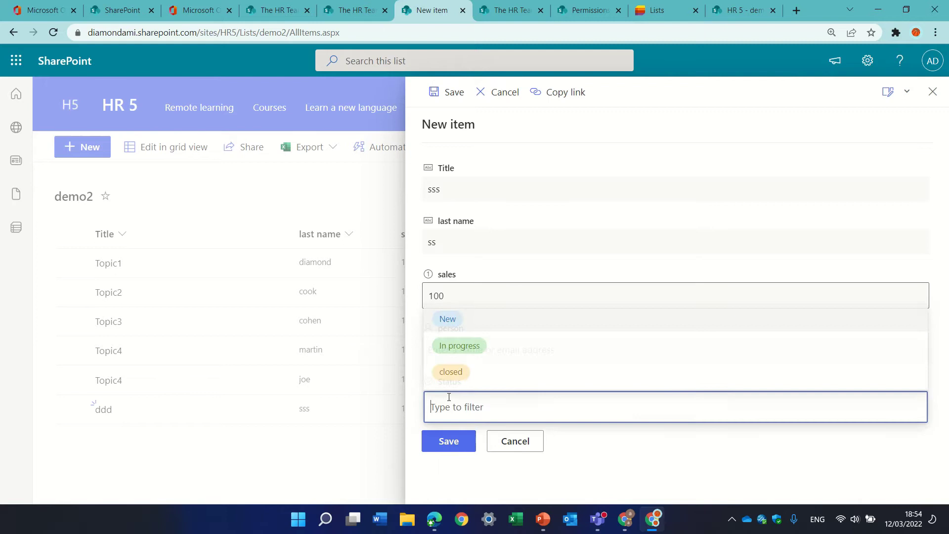
pyautogui.click(468, 373)
pyautogui.click(437, 450)
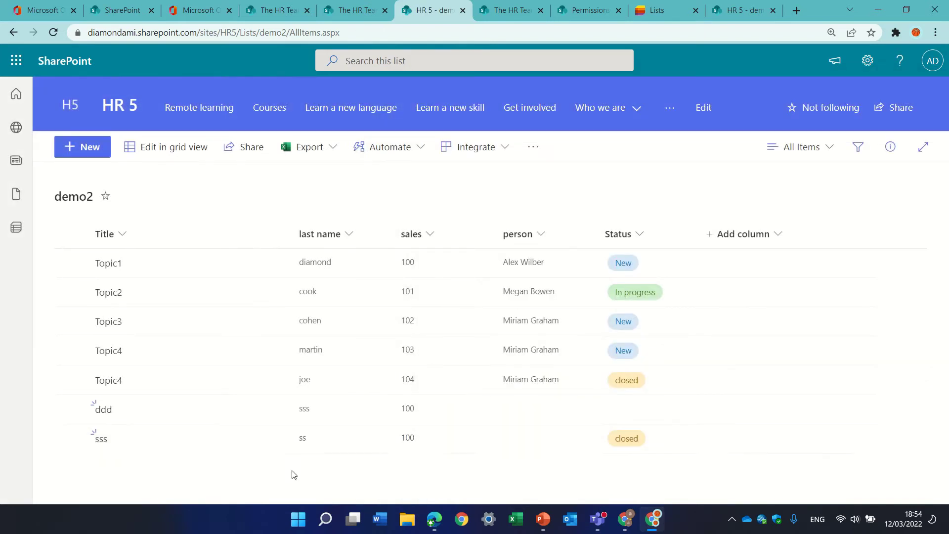
pyautogui.click(104, 412)
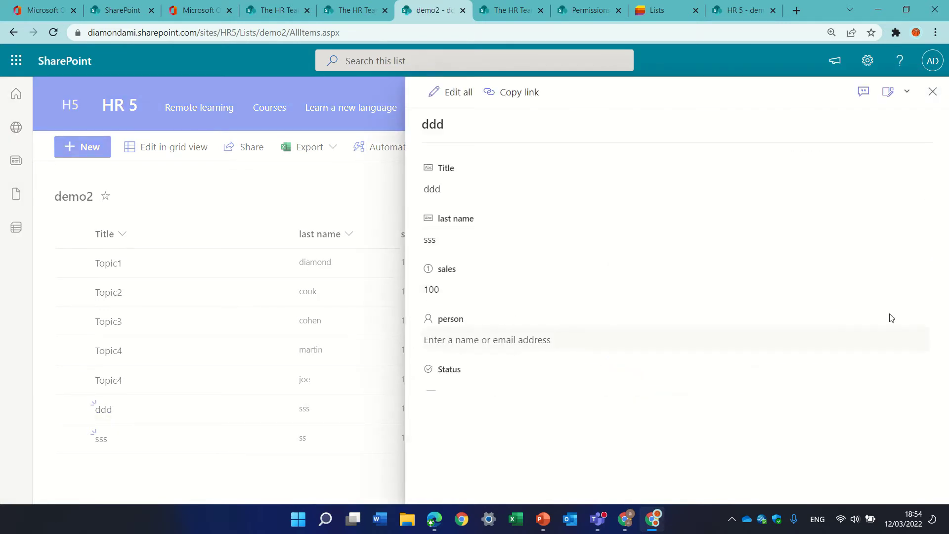
# Set Attachments to Enabled in demo2's Advanced settings, adding the attachments column to the default view
pyautogui.click(933, 93)
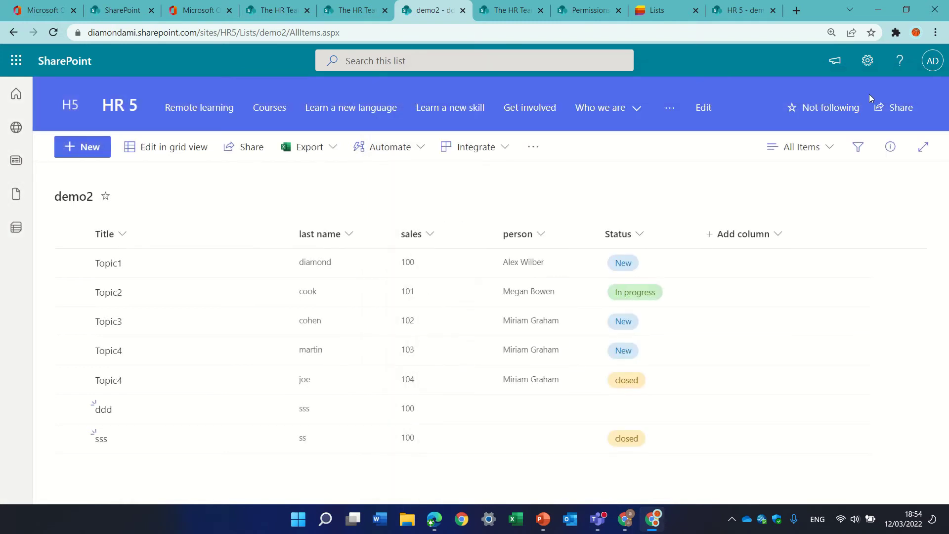
pyautogui.click(866, 66)
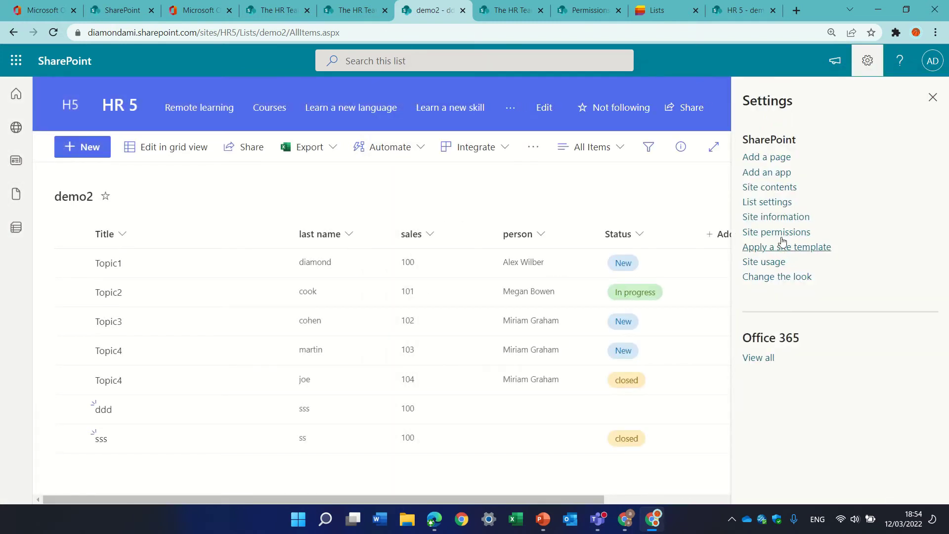
pyautogui.click(784, 202)
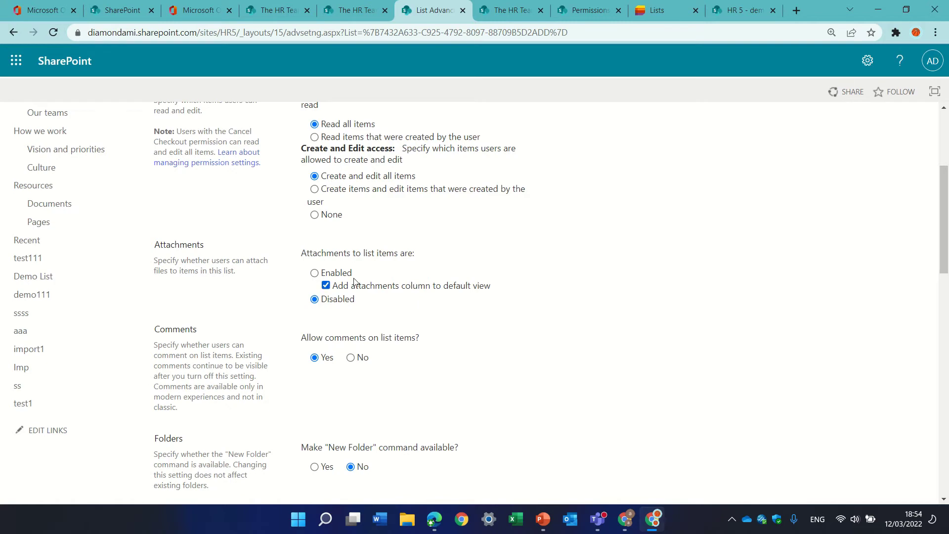
pyautogui.click(315, 273)
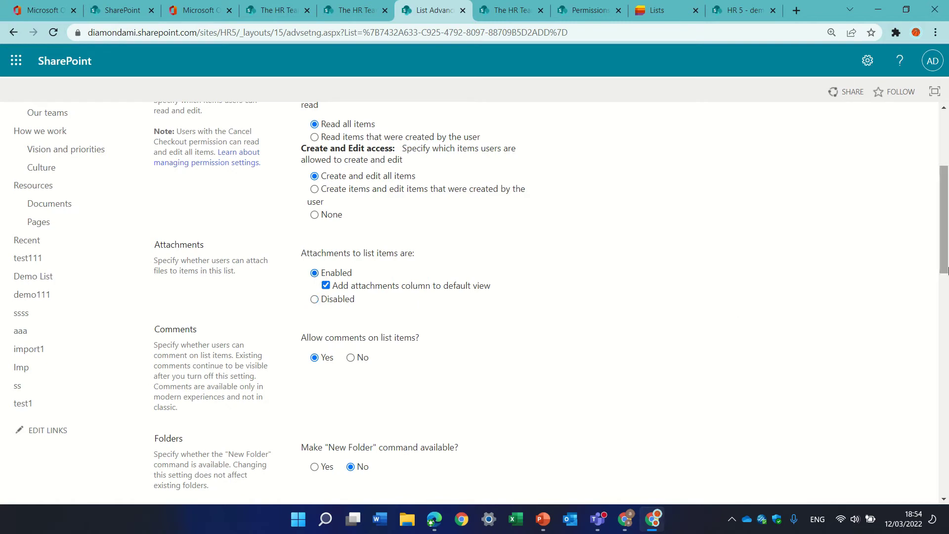
pyautogui.moveTo(946, 243); pyautogui.dragTo(944, 445)
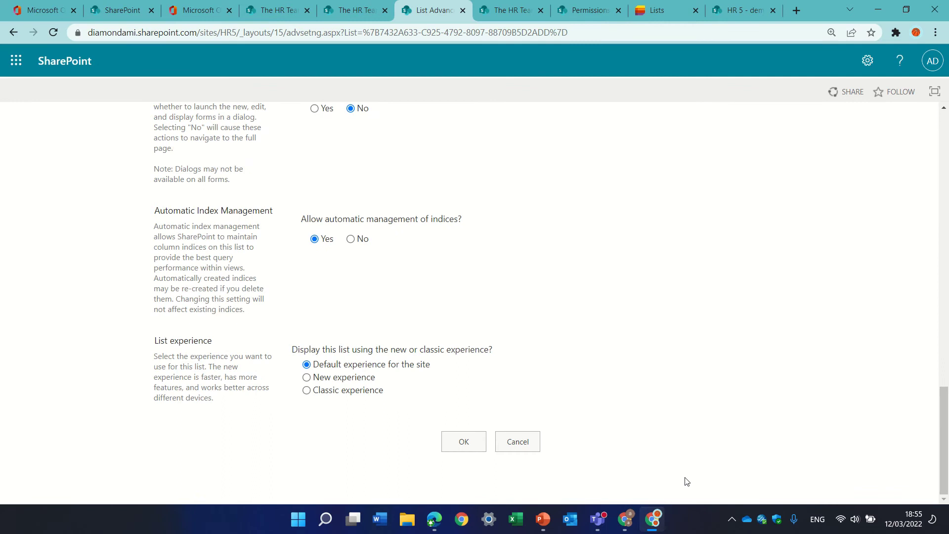
pyautogui.click(477, 443)
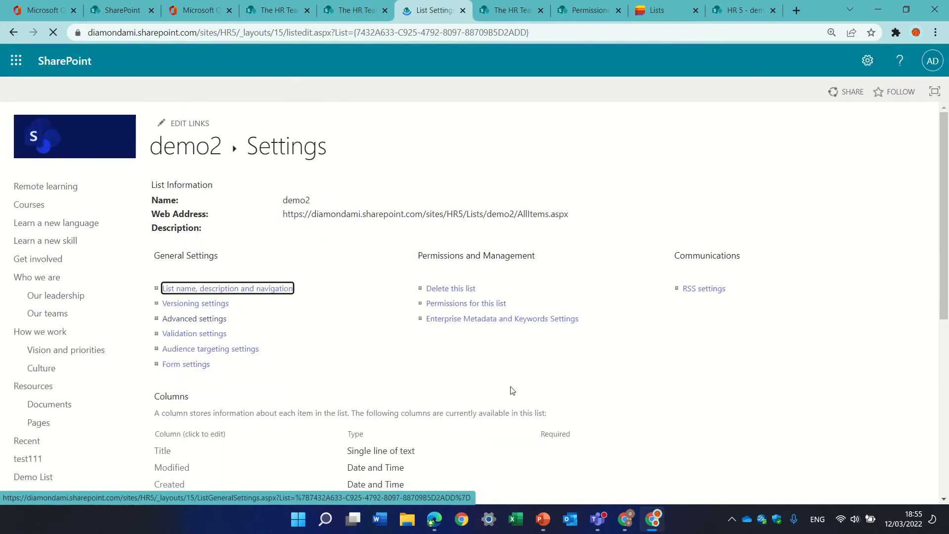
# Return to the demo2 list and check item ddd's now-empty Attachments field
pyautogui.click(207, 148)
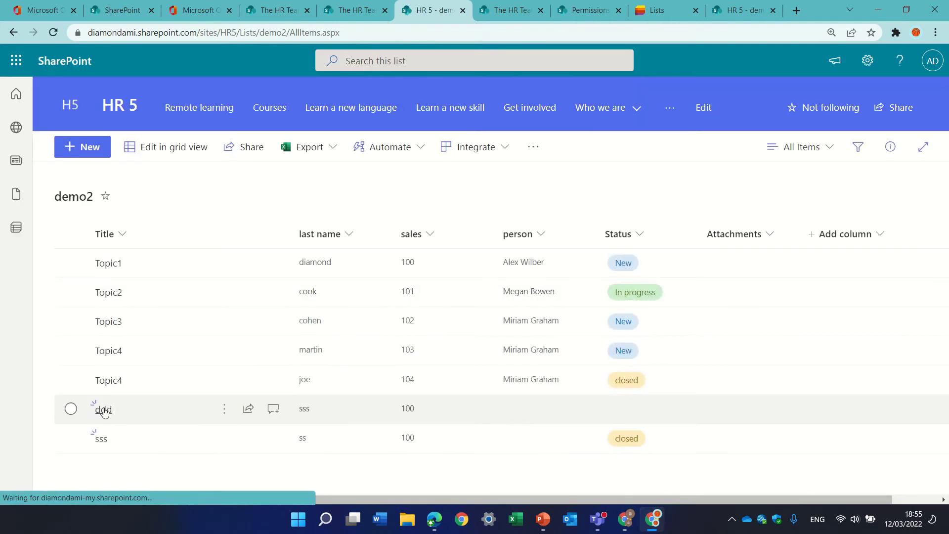
pyautogui.click(103, 410)
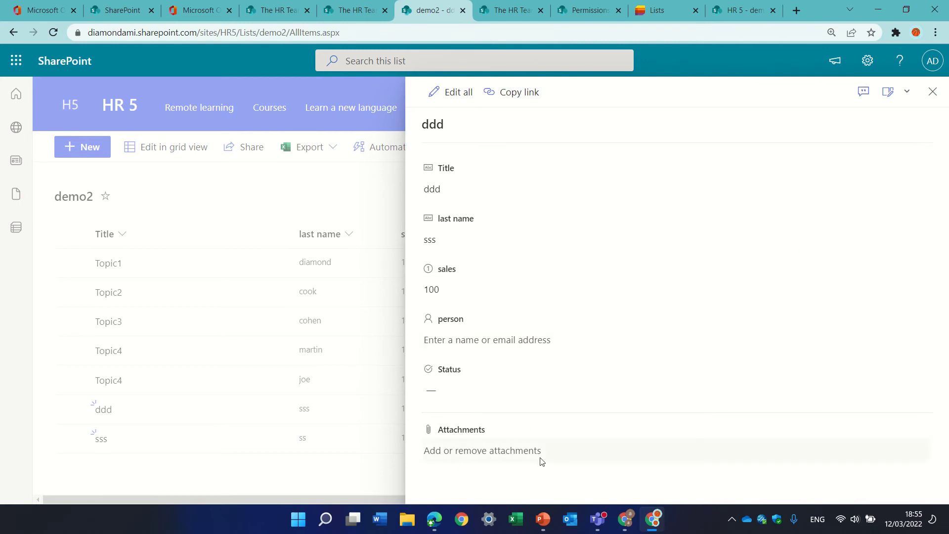
pyautogui.click(933, 92)
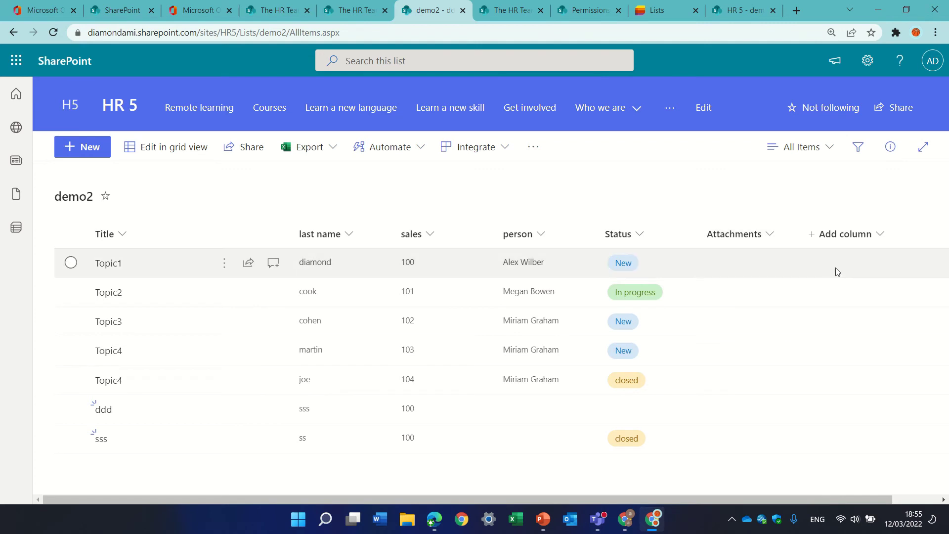
pyautogui.click(827, 149)
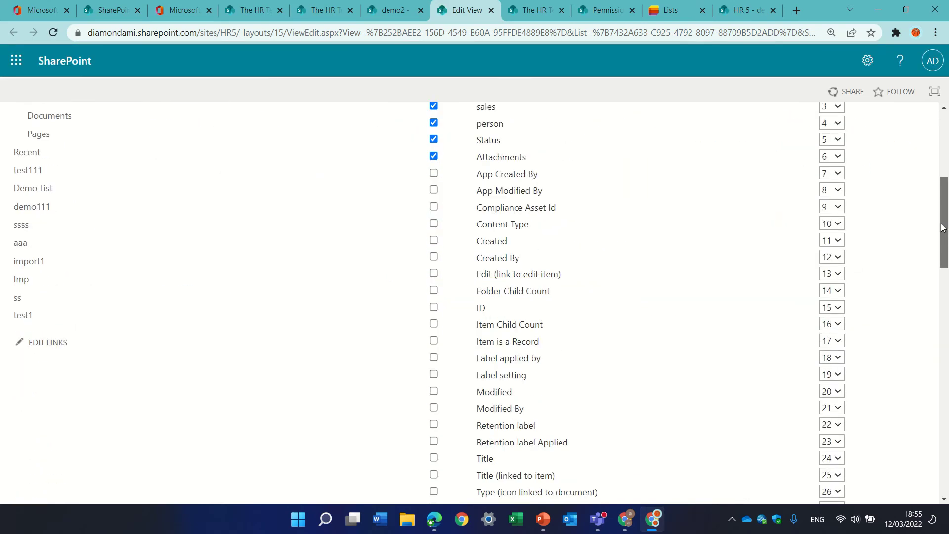
pyautogui.scroll(4, 935, 263)
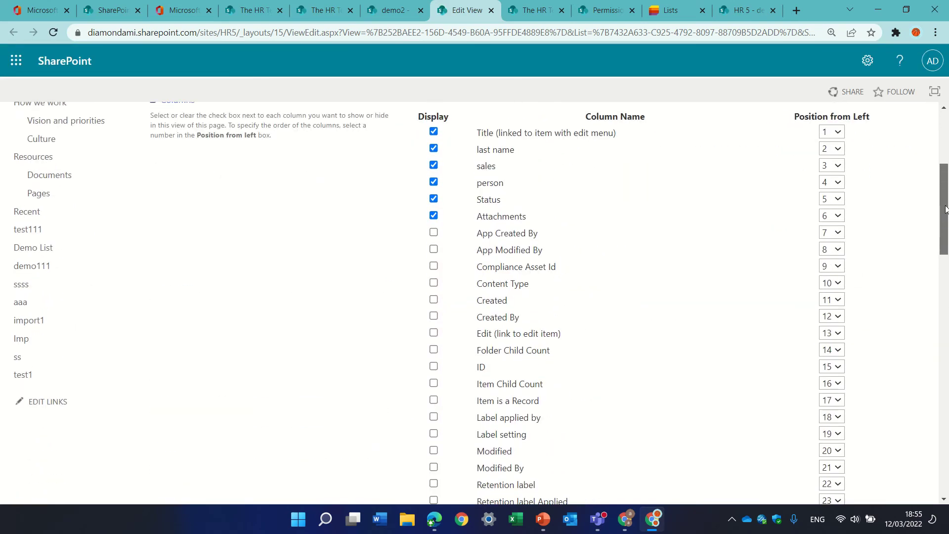
pyautogui.hotkey('ctrl', 'f')
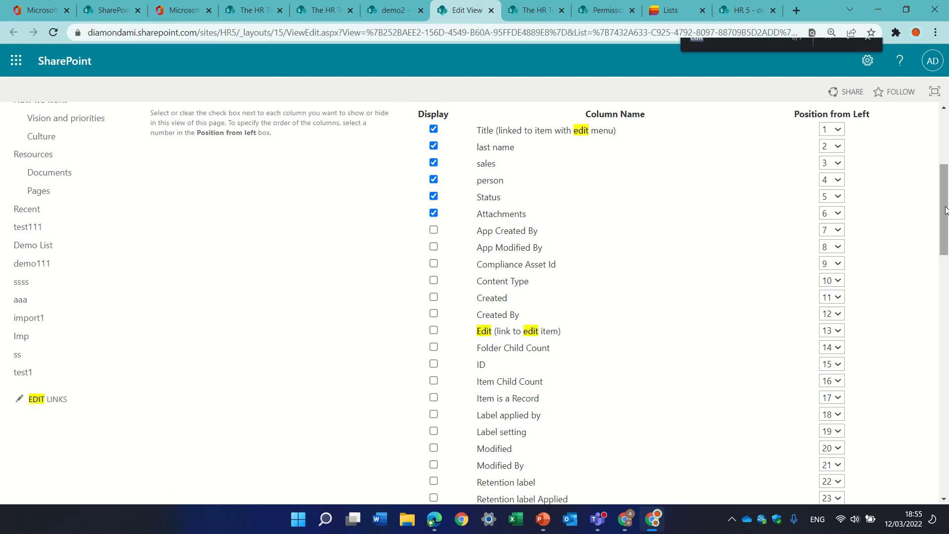
pyautogui.write('att')
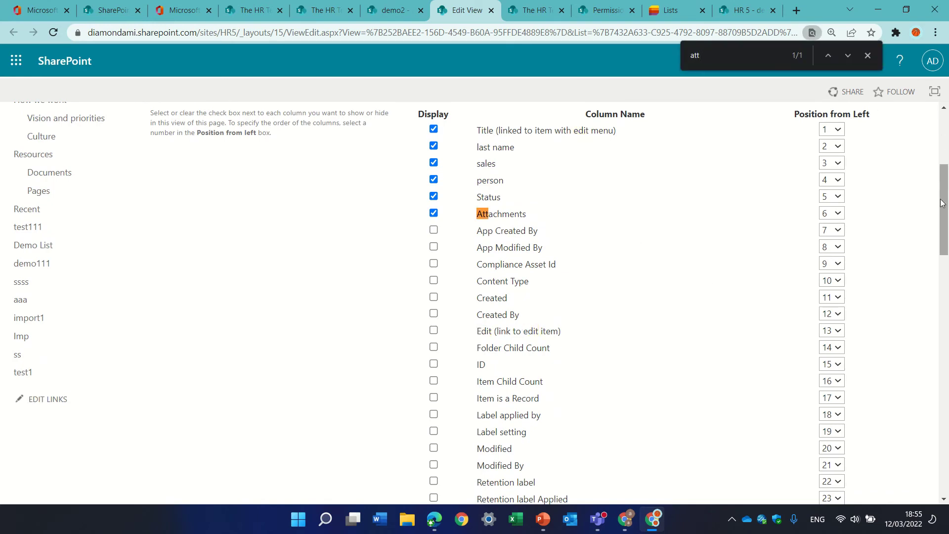
pyautogui.moveTo(945, 168); pyautogui.dragTo(945, 117)
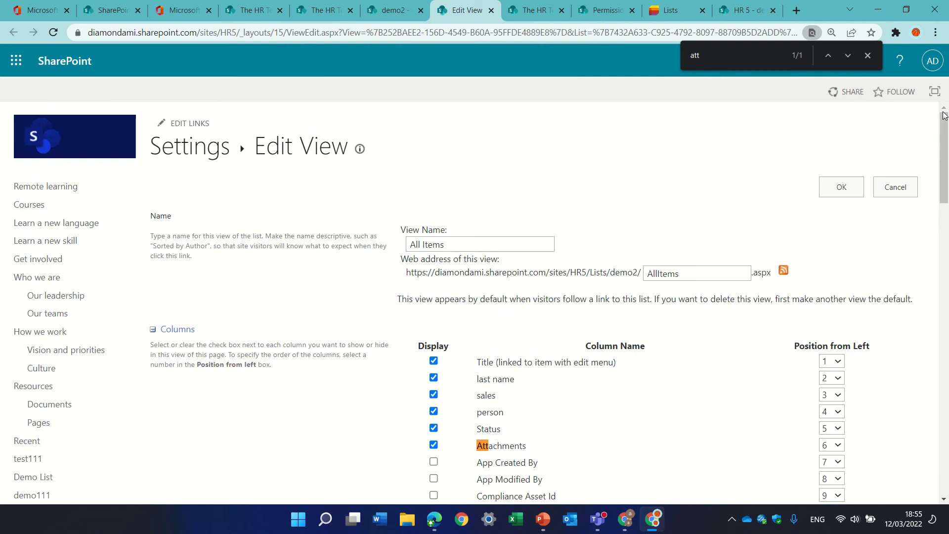
pyautogui.click(850, 193)
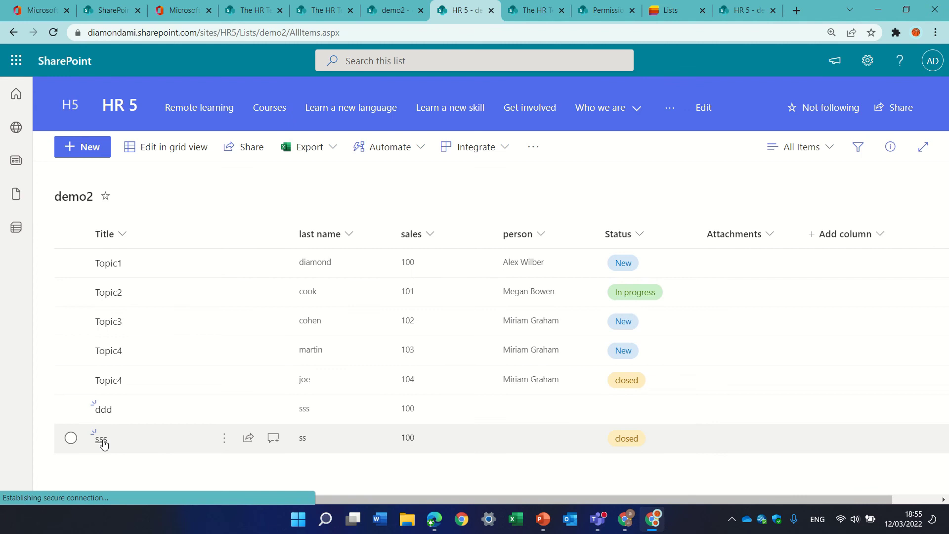
# Attach the 2022 בנקים.xlsx file to item sss, close it, and select it in the list
pyautogui.click(101, 438)
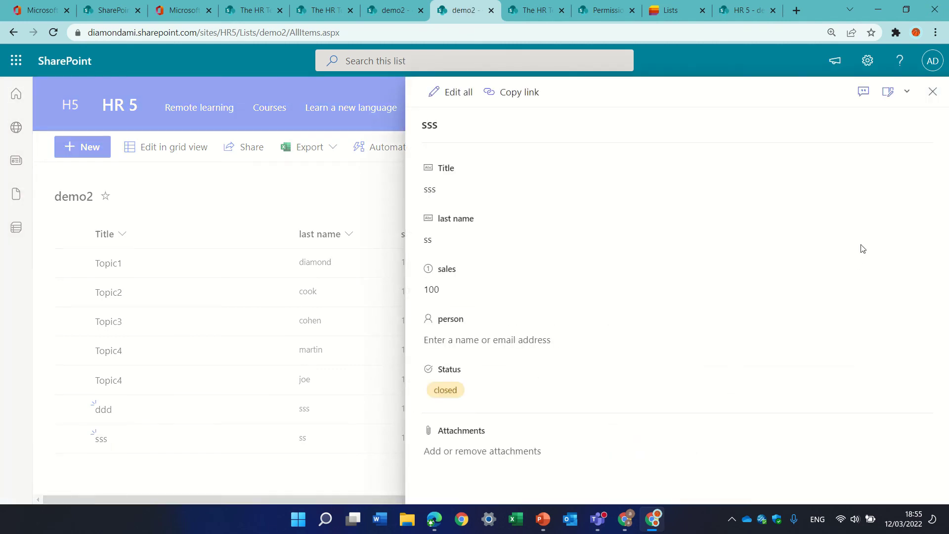
pyautogui.click(456, 454)
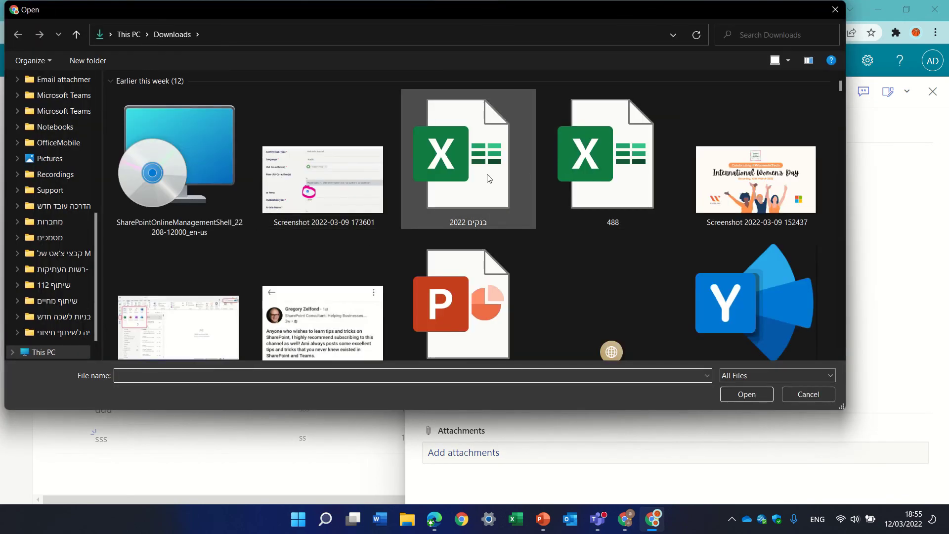
pyautogui.doubleClick(468, 159)
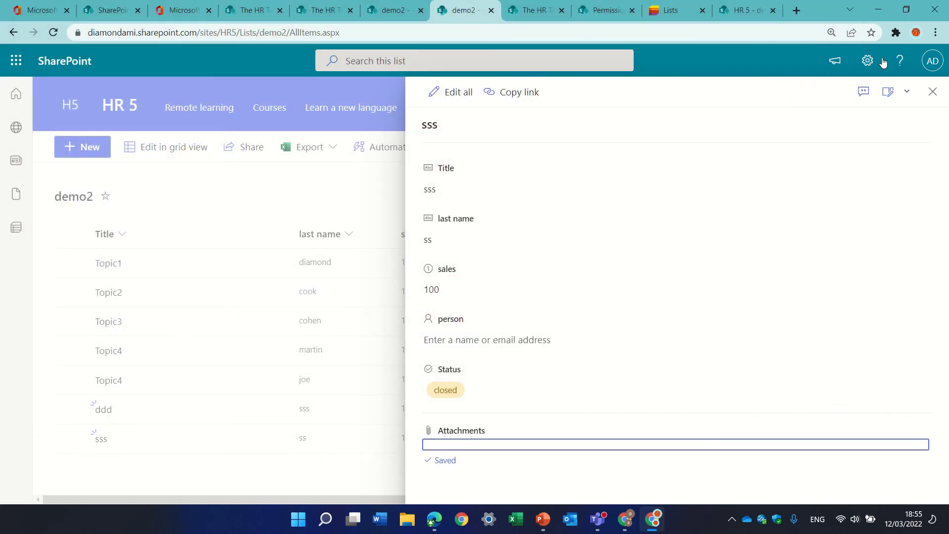
pyautogui.click(491, 186)
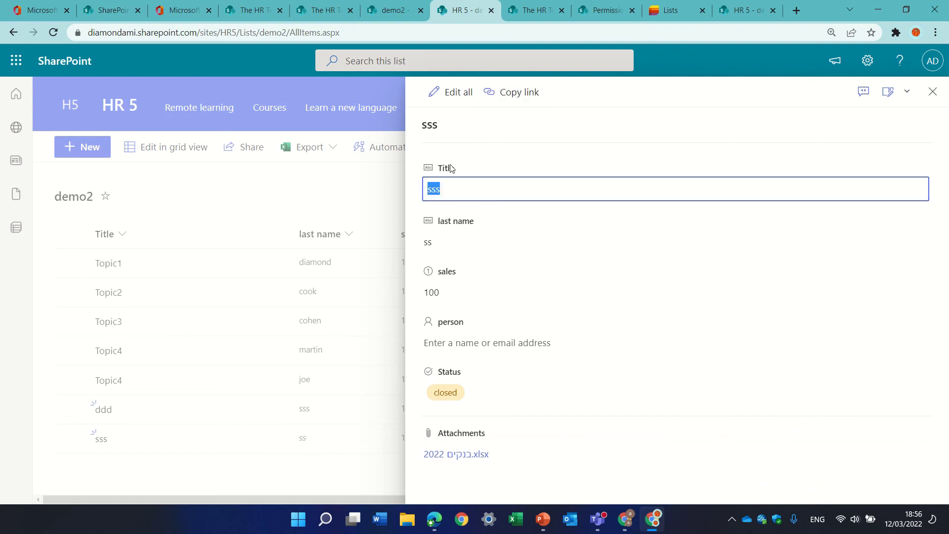
pyautogui.click(676, 301)
pyautogui.click(933, 91)
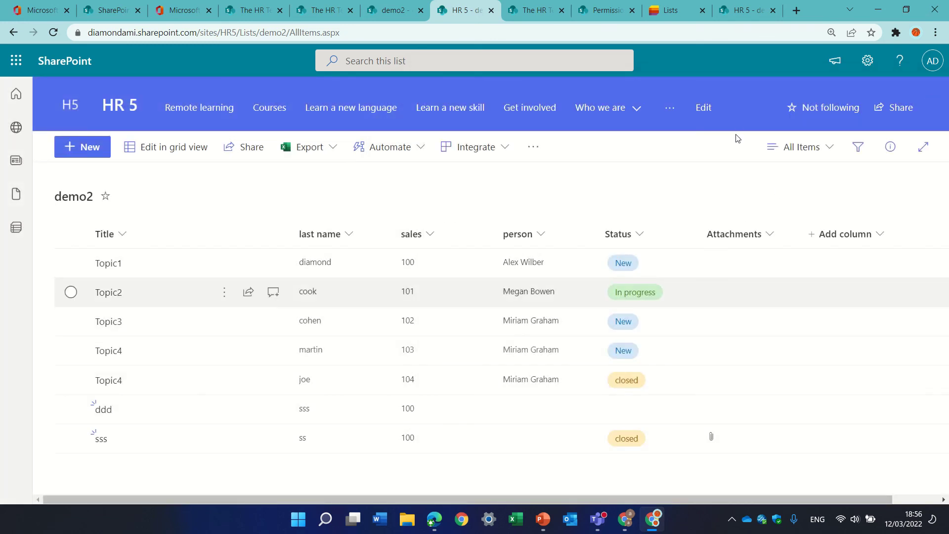
pyautogui.click(716, 442)
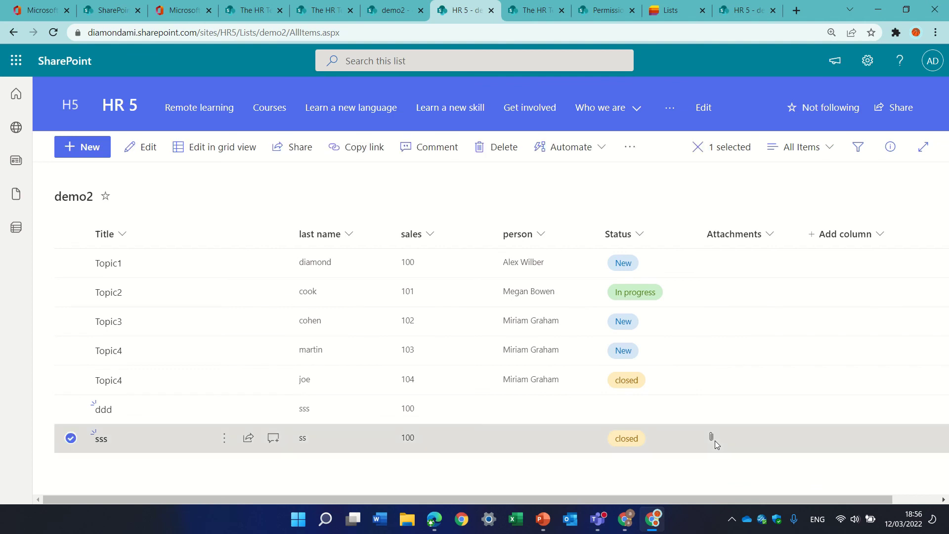